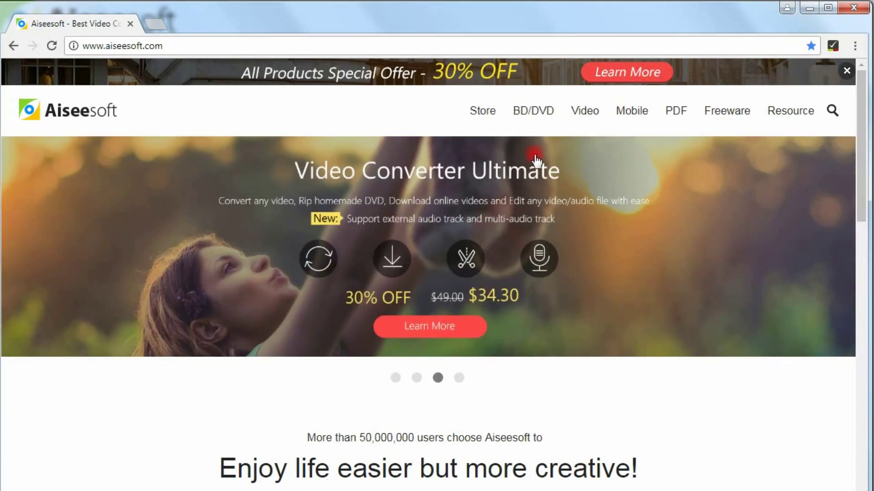
From Aiseesoft's Video menu, open the PPT to Video Converter product page and download the installer.
{"action": "mouse_move", "coordinate": [577, 109]}
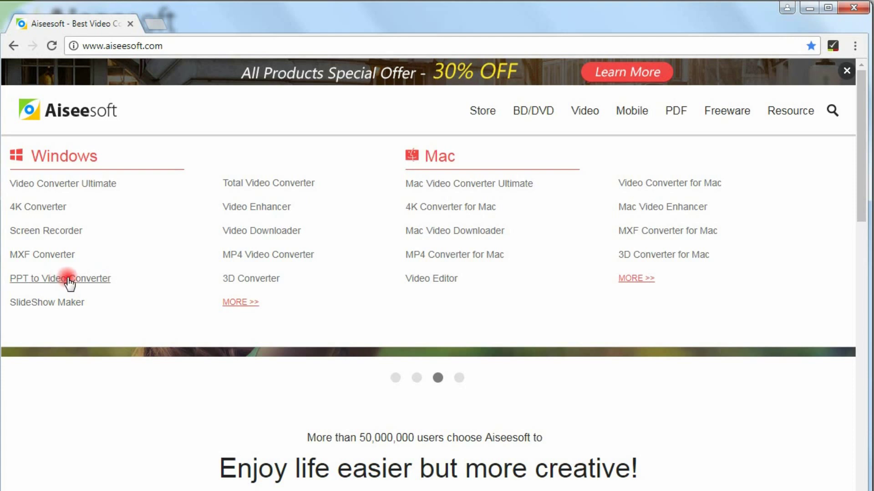
{"action": "left_click", "coordinate": [83, 280]}
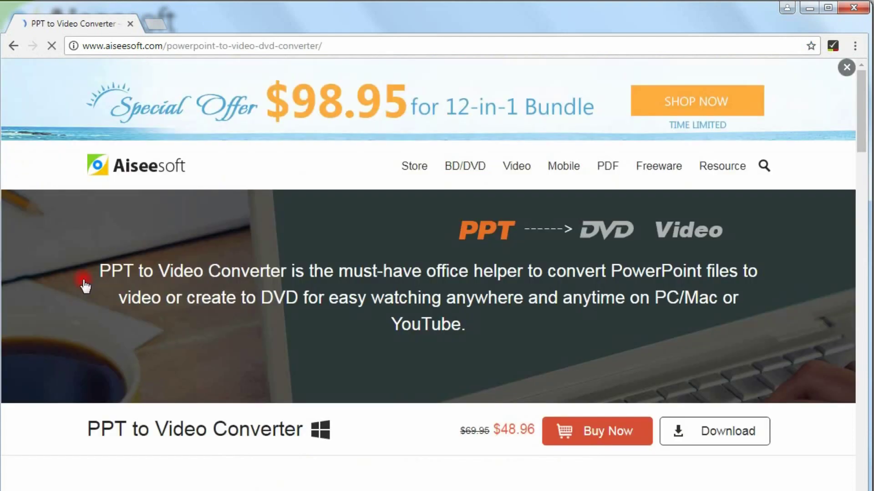
{"action": "left_click", "coordinate": [344, 44]}
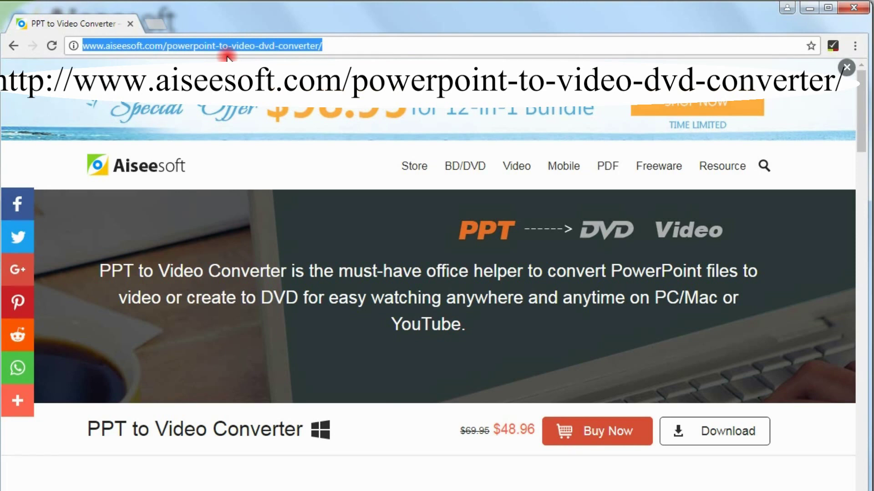
{"action": "scroll", "coordinate": [337, 227], "scroll_direction": "down", "scroll_amount": 2}
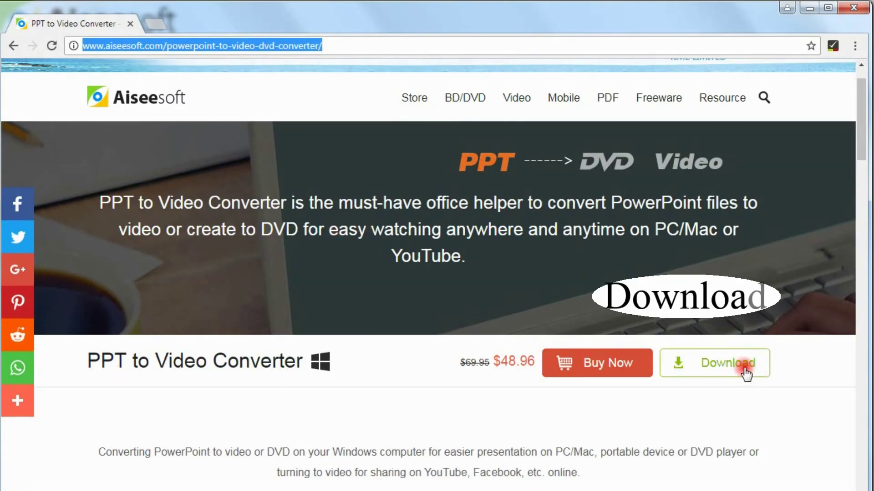
{"action": "left_click", "coordinate": [689, 373]}
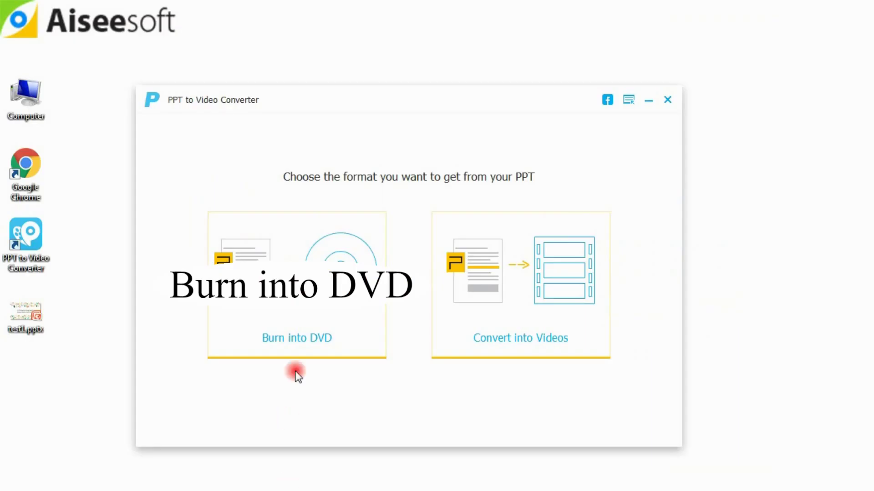
Choose Burn into DVD and add test1.pptx from the Desktop to the project.
{"action": "left_click", "coordinate": [332, 342]}
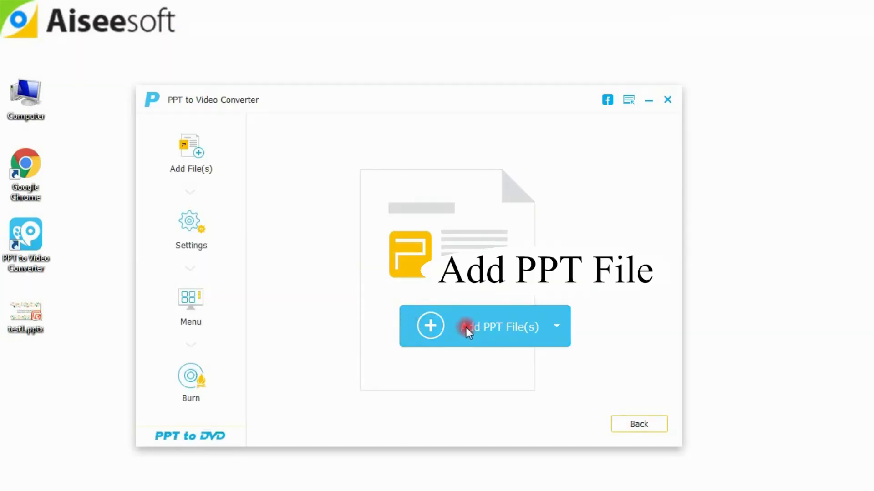
{"action": "left_click", "coordinate": [466, 327]}
{"action": "left_click", "coordinate": [654, 201]}
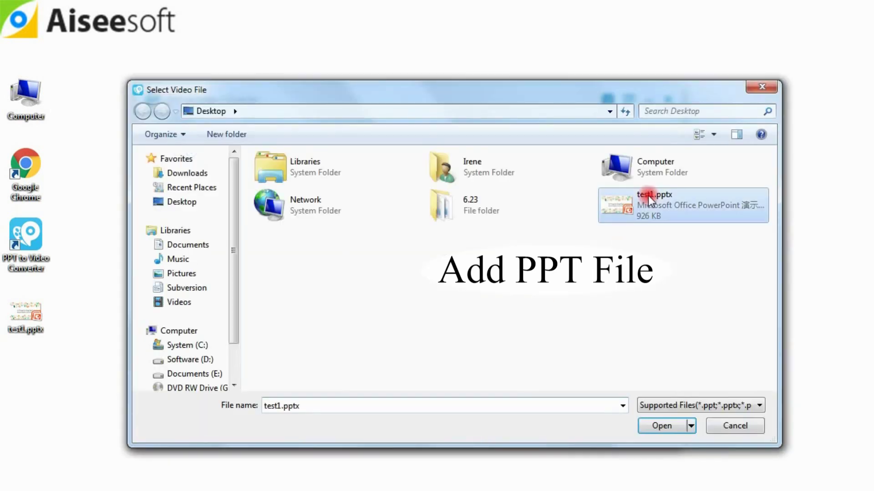
{"action": "left_click", "coordinate": [654, 424]}
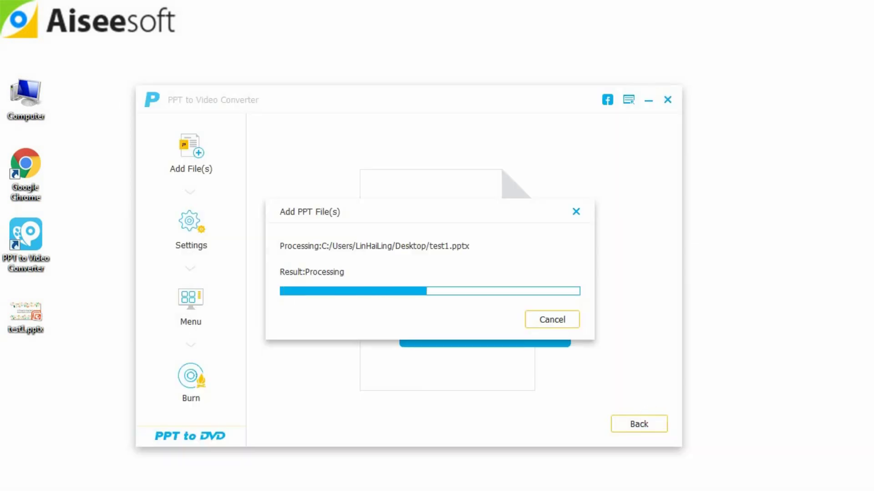
Keep the source narrative and NTSC, set aspect ratio 16:9 852*480, and play slides manually.
{"action": "left_click", "coordinate": [624, 428]}
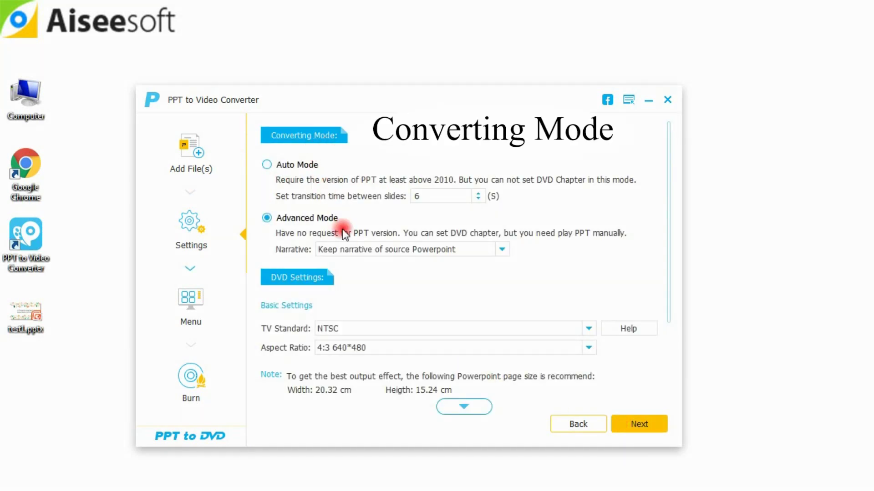
{"action": "left_click", "coordinate": [501, 251]}
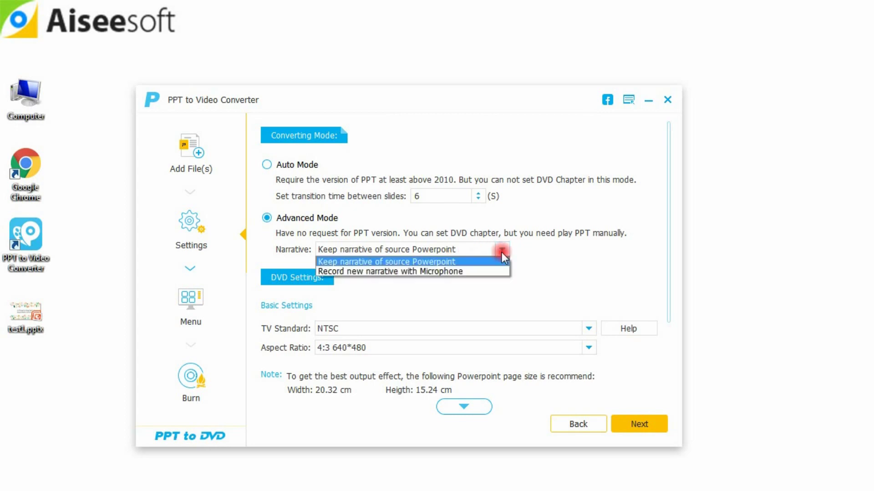
{"action": "left_click", "coordinate": [469, 262]}
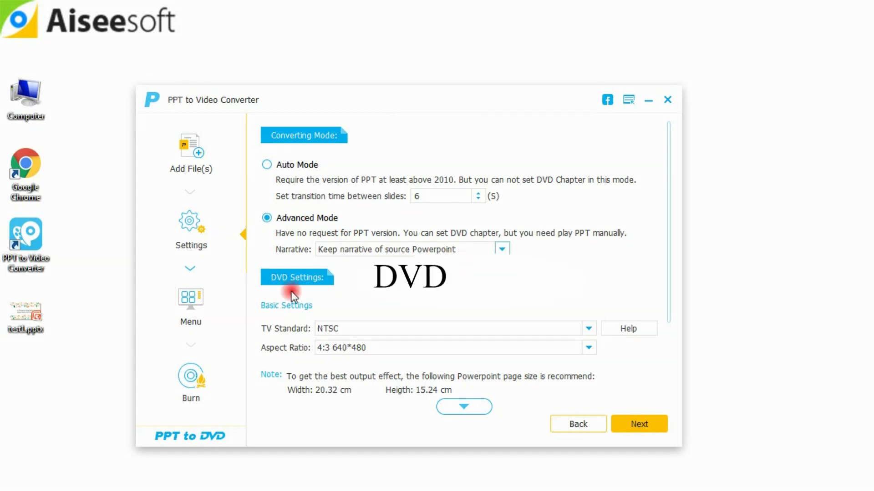
{"action": "left_click", "coordinate": [392, 329]}
{"action": "left_click", "coordinate": [391, 334]}
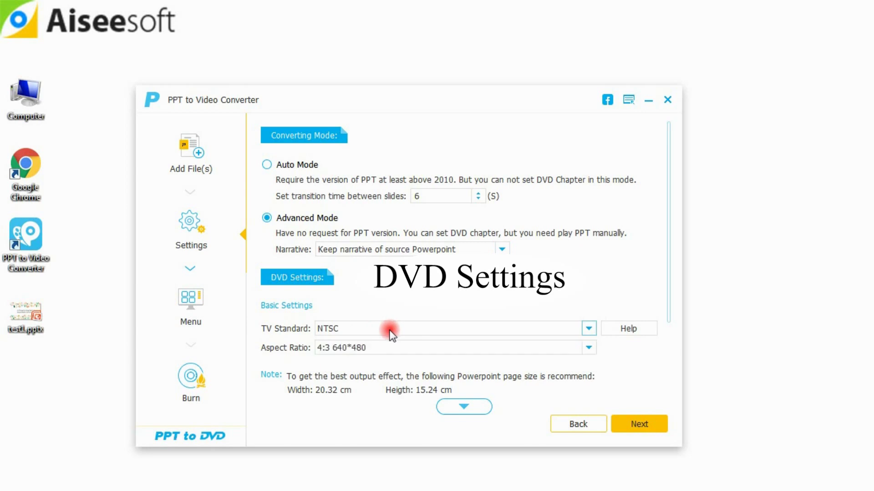
{"action": "left_click", "coordinate": [384, 349]}
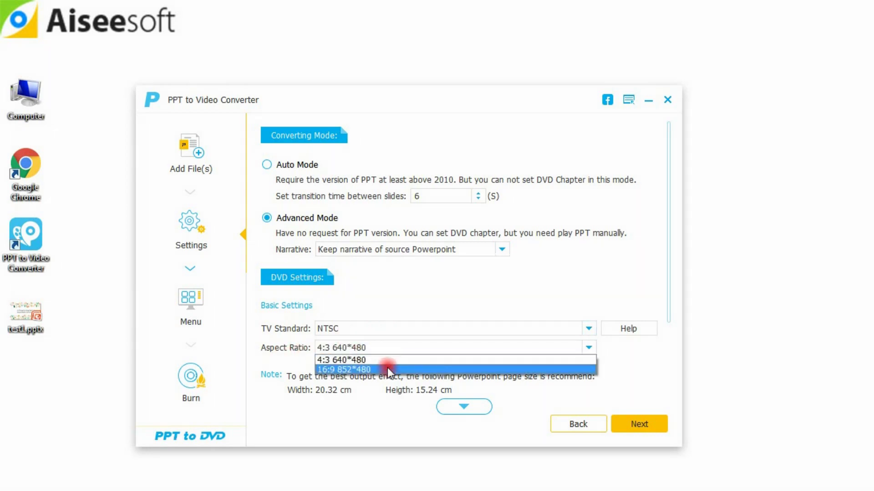
{"action": "left_click", "coordinate": [386, 367]}
{"action": "left_click", "coordinate": [451, 402]}
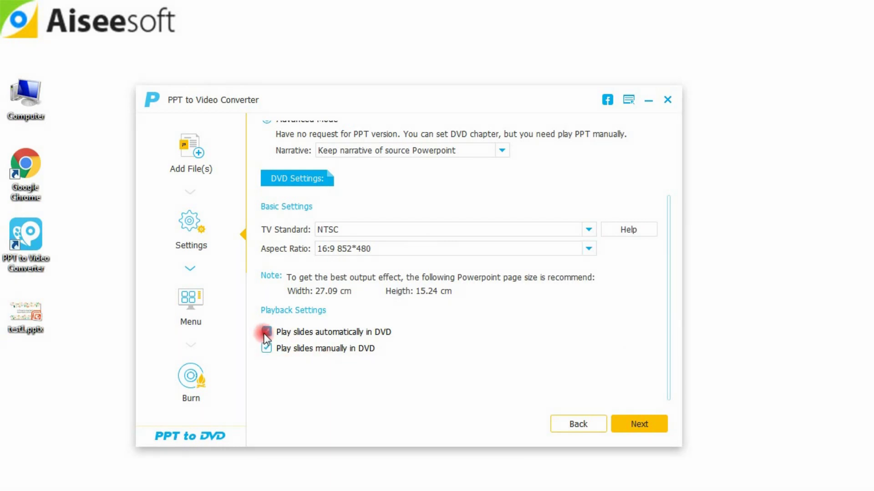
{"action": "left_click", "coordinate": [281, 355]}
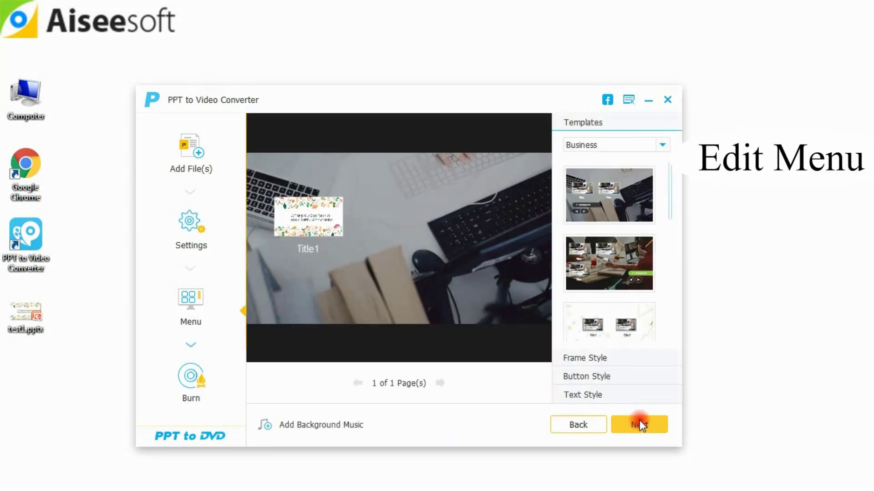
Apply the first Family menu template, then move the slide thumbnail right and Title1 beneath it.
{"action": "left_click", "coordinate": [627, 145]}
{"action": "left_click", "coordinate": [646, 180]}
{"action": "left_click", "coordinate": [645, 184]}
{"action": "left_click", "coordinate": [407, 204]}
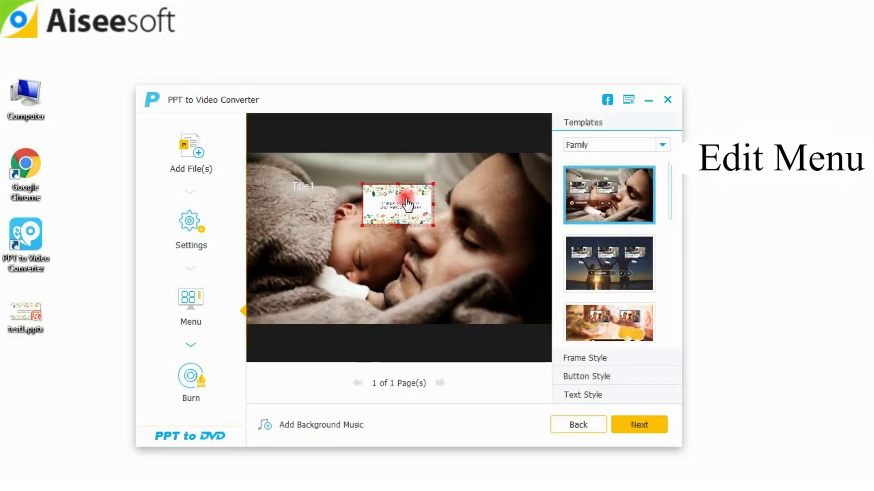
{"action": "left_click_drag", "start_coordinate": [408, 204], "coordinate": [498, 203]}
{"action": "left_click_drag", "start_coordinate": [302, 185], "coordinate": [479, 254]}
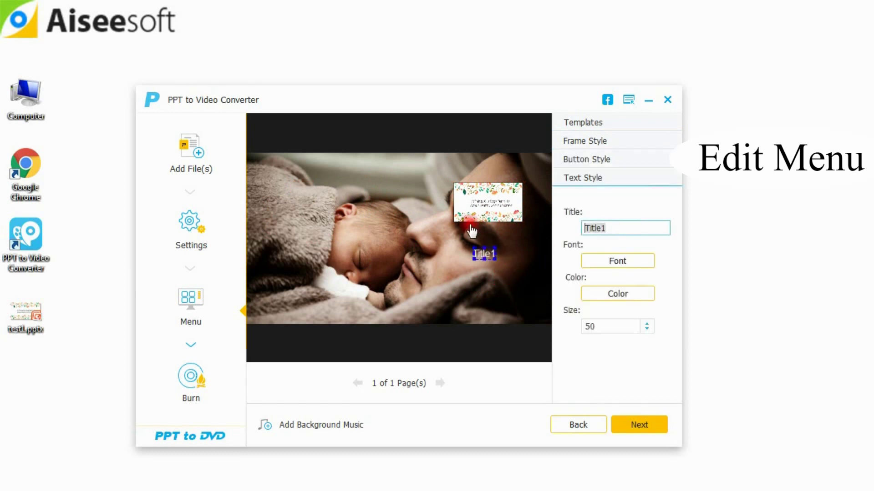
Change the menu title to '2017.7.27' with size 70 in magenta.
{"action": "type", "text": "2017.7.3"}
{"action": "key", "text": "BackSpace"}
{"action": "type", "text": "27"}
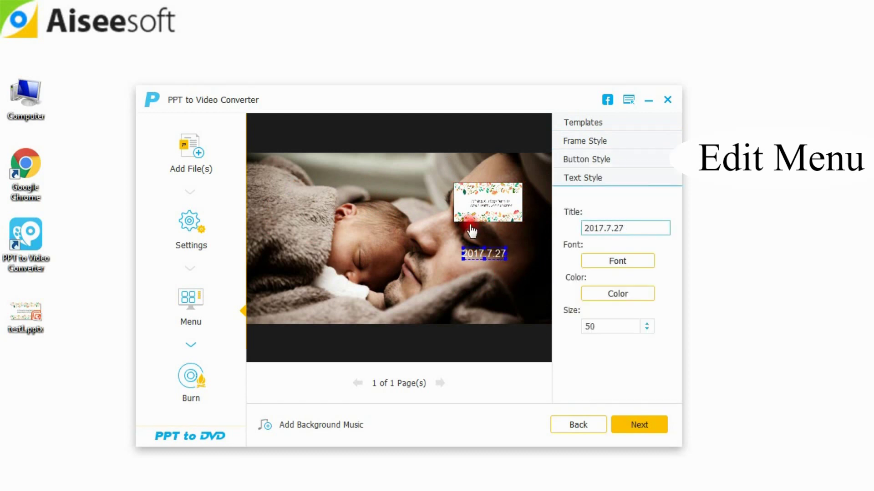
{"action": "double_click", "coordinate": [610, 326]}
{"action": "type", "text": "70"}
{"action": "left_click", "coordinate": [618, 293]}
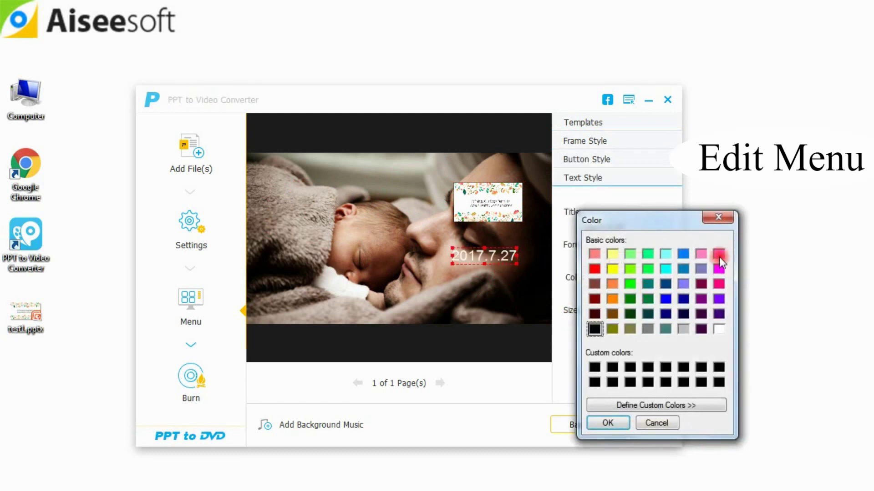
{"action": "left_click", "coordinate": [719, 258]}
{"action": "left_click", "coordinate": [607, 421]}
{"action": "left_click", "coordinate": [512, 220]}
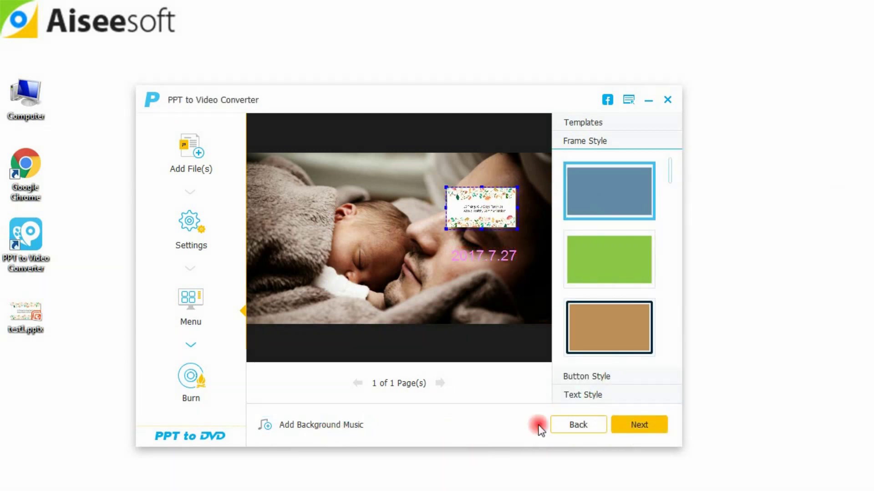
Turn off DVD ISO output, keep the DVD-5 (4.7G) disc size, and start burning.
{"action": "left_click", "coordinate": [621, 426]}
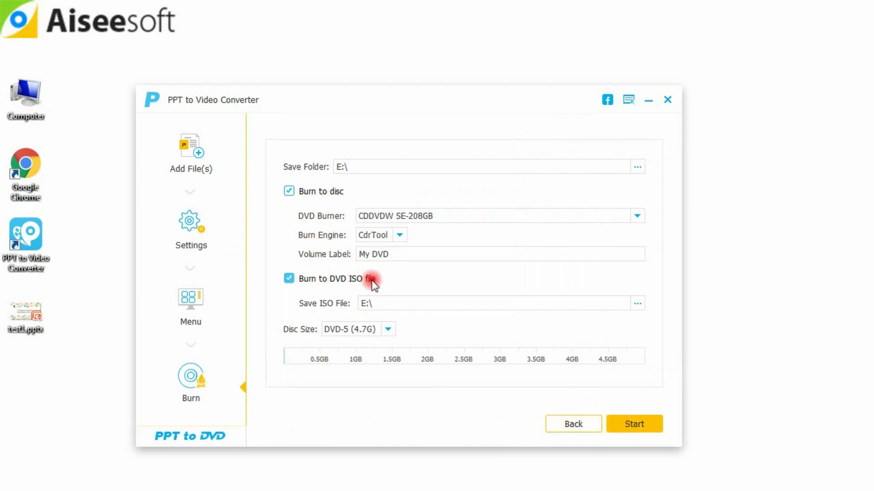
{"action": "left_click", "coordinate": [289, 279]}
{"action": "left_click", "coordinate": [385, 331]}
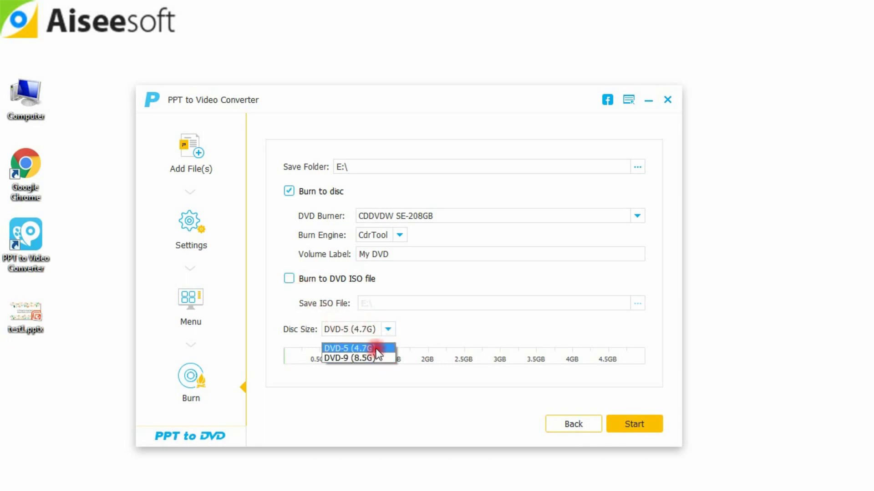
{"action": "left_click", "coordinate": [378, 349]}
{"action": "left_click", "coordinate": [649, 425]}
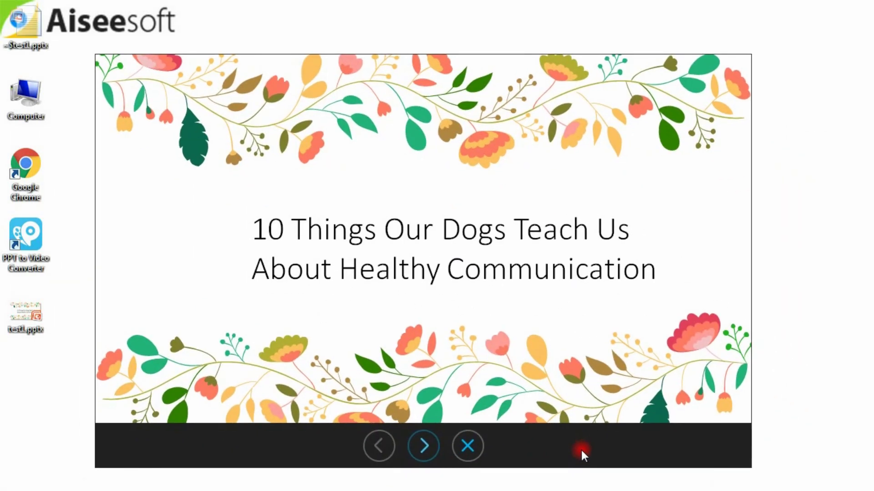
Advance through all eight slides to the end of the show, then dismiss the burn success message.
{"action": "left_click", "coordinate": [425, 448]}
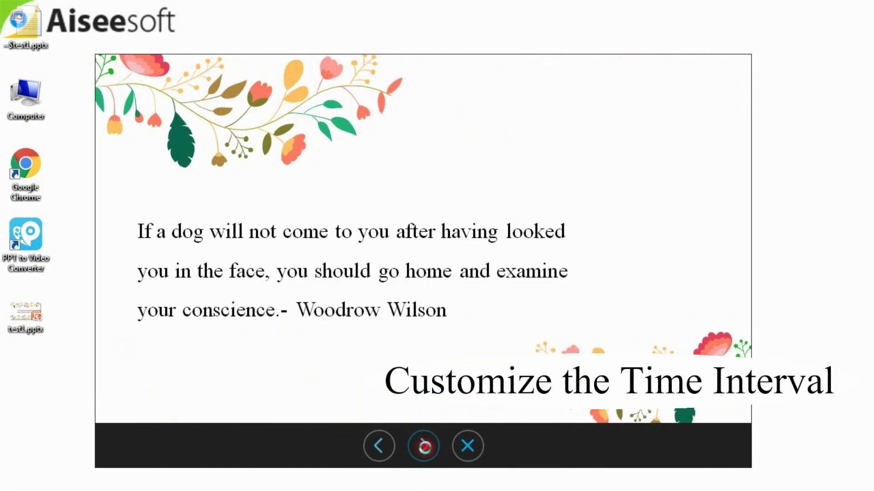
{"action": "left_click", "coordinate": [425, 448]}
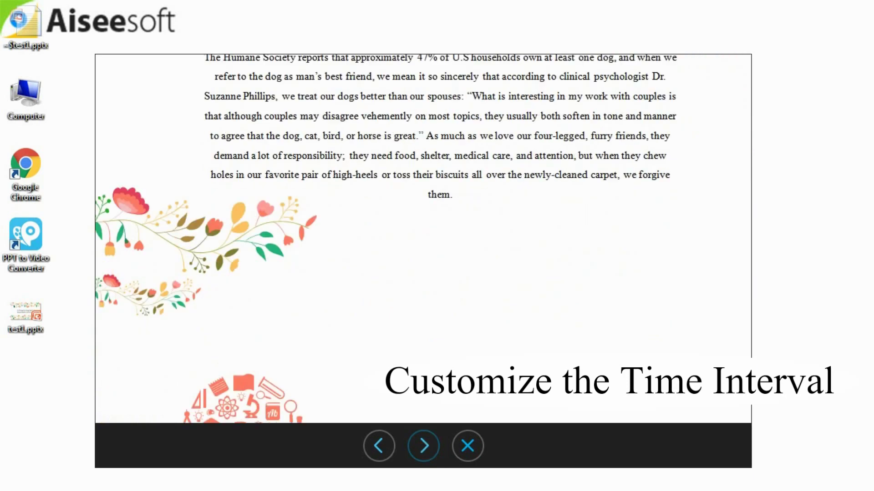
{"action": "left_click", "coordinate": [423, 446]}
{"action": "left_click", "coordinate": [422, 446]}
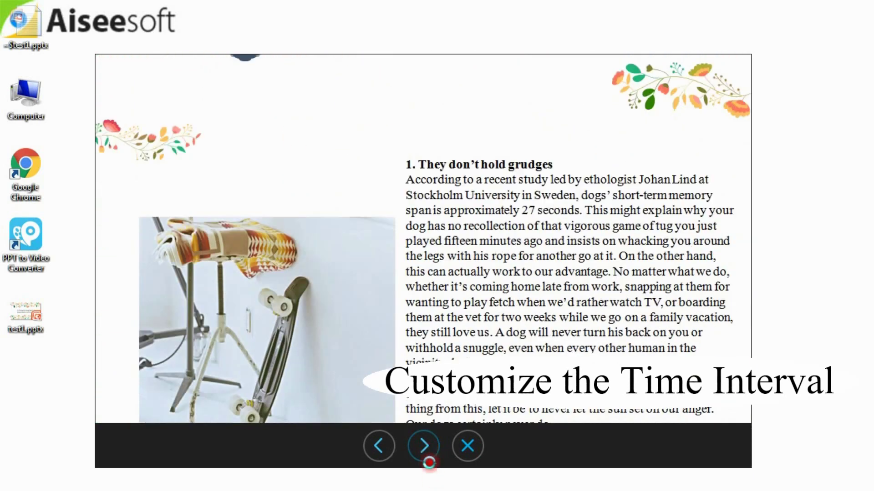
{"action": "left_click", "coordinate": [423, 446]}
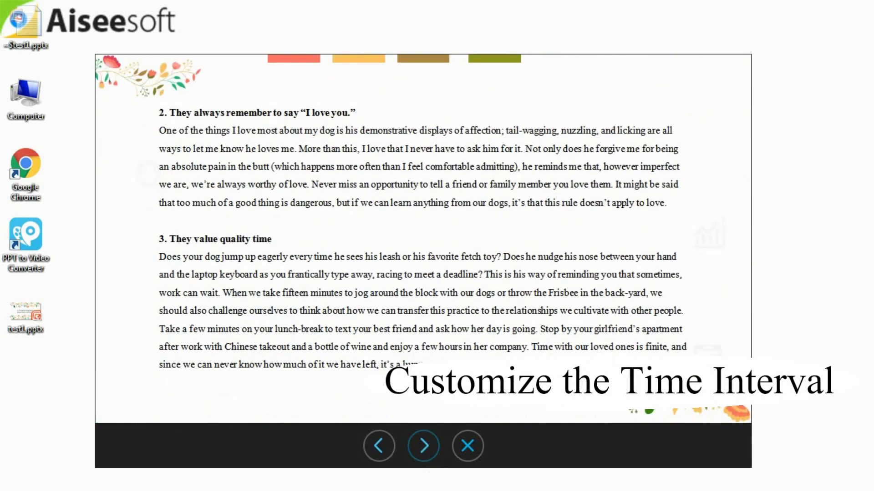
{"action": "left_click", "coordinate": [421, 445]}
{"action": "left_click", "coordinate": [411, 443]}
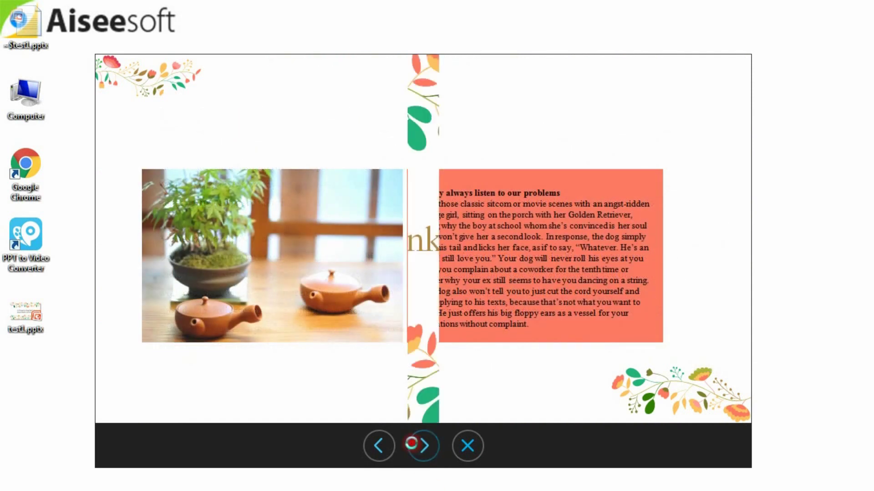
{"action": "left_click", "coordinate": [423, 447]}
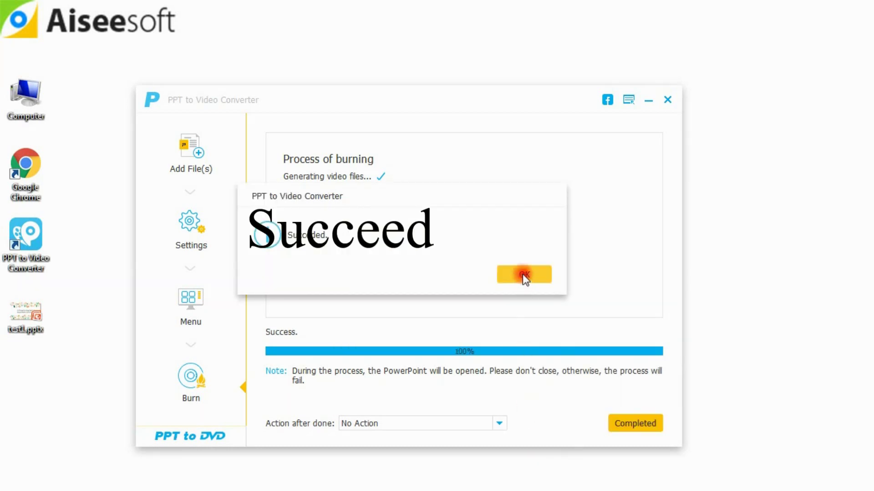
{"action": "left_click", "coordinate": [523, 274]}
Finish the DVD job, switch to Convert into Videos, and load test1.pptx.
{"action": "left_click", "coordinate": [614, 428]}
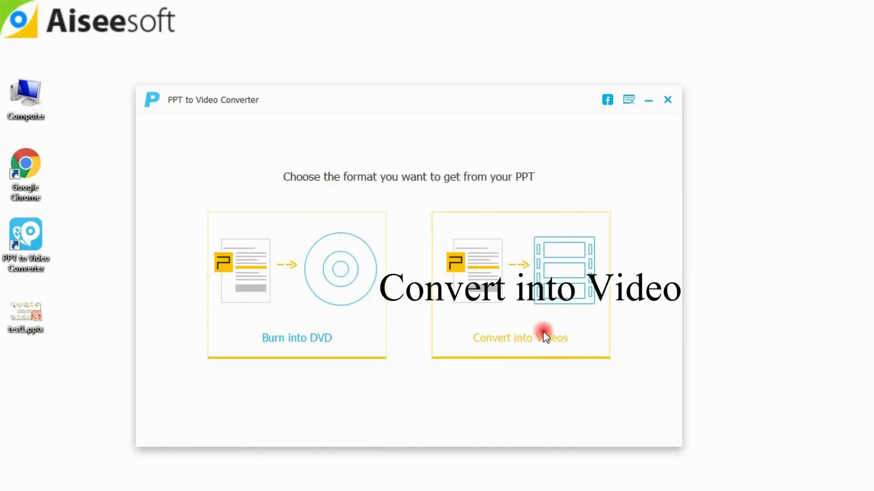
{"action": "left_click", "coordinate": [542, 331]}
{"action": "left_click", "coordinate": [543, 326]}
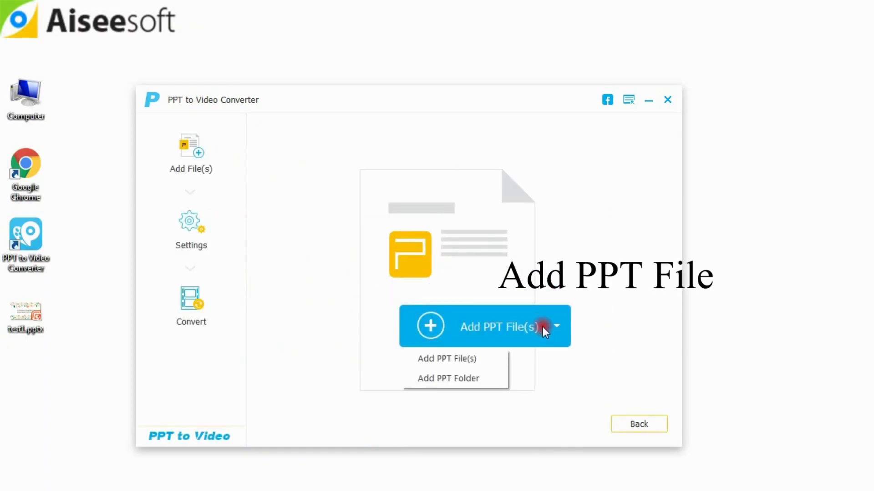
{"action": "left_click", "coordinate": [475, 360]}
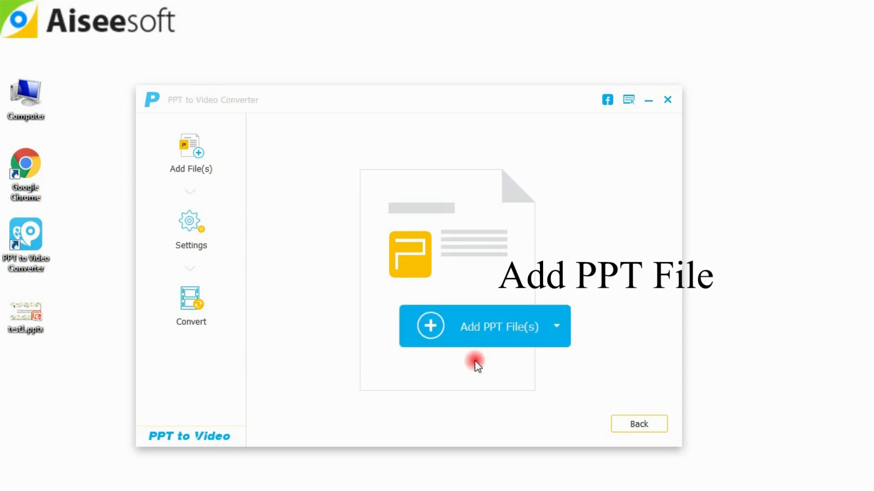
{"action": "double_click", "coordinate": [648, 212]}
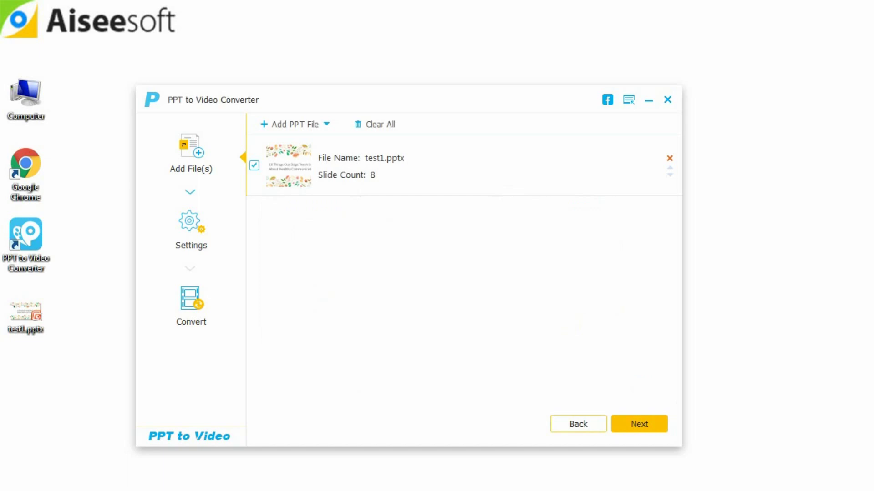
Choose HD Video > HD MPEG-4 Video as the output profile.
{"action": "left_click", "coordinate": [641, 425]}
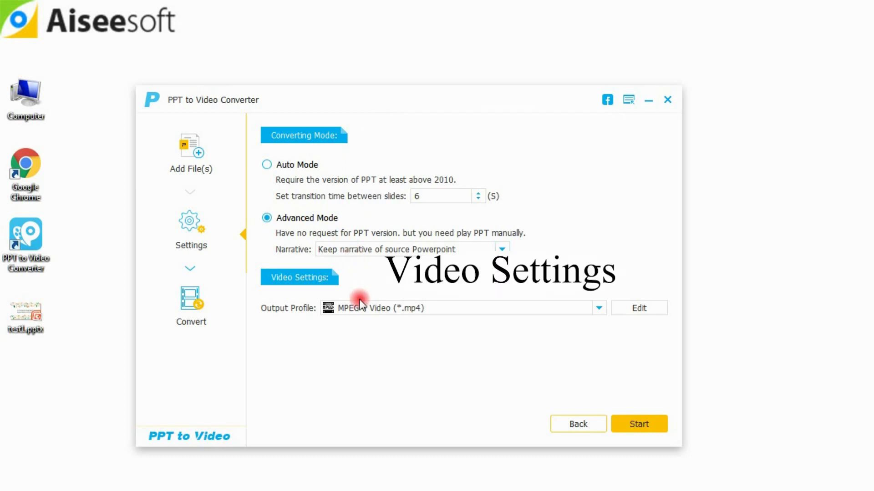
{"action": "left_click", "coordinate": [432, 308]}
{"action": "left_click", "coordinate": [390, 357]}
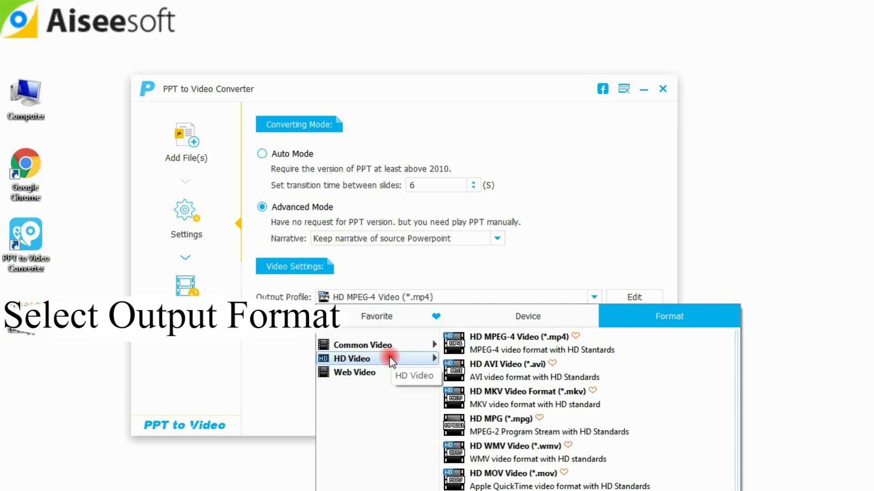
{"action": "left_click", "coordinate": [475, 350]}
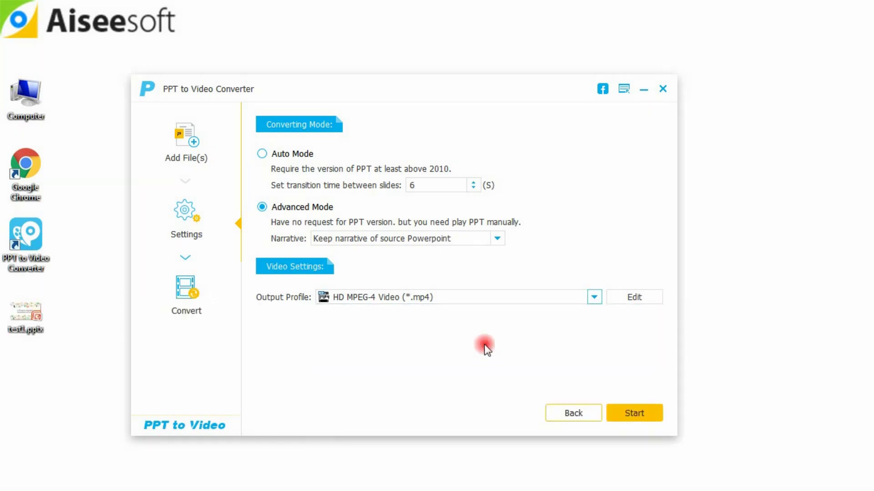
Set the profile to 1280*720 resolution, High video quality, and Medium audio quality.
{"action": "left_click", "coordinate": [616, 298]}
{"action": "left_click", "coordinate": [386, 205]}
{"action": "left_click", "coordinate": [384, 227]}
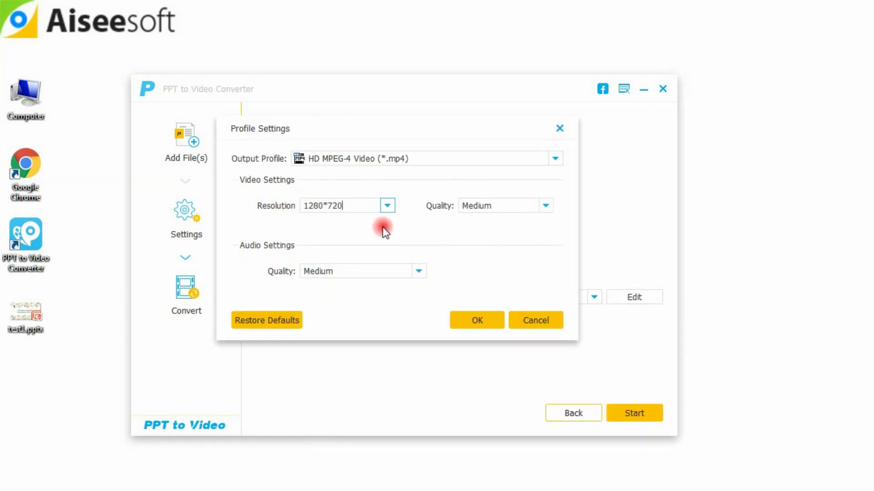
{"action": "left_click", "coordinate": [544, 206]}
{"action": "left_click", "coordinate": [535, 234]}
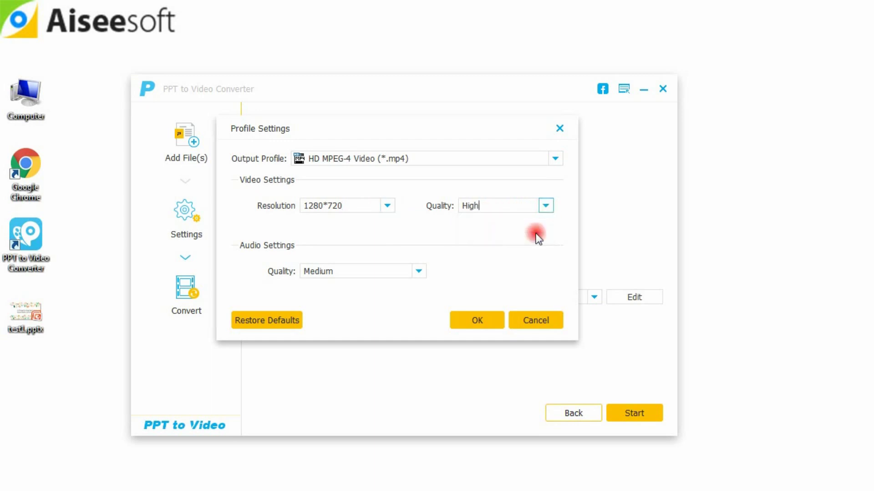
{"action": "left_click", "coordinate": [415, 272]}
{"action": "left_click", "coordinate": [390, 293]}
{"action": "left_click", "coordinate": [477, 321]}
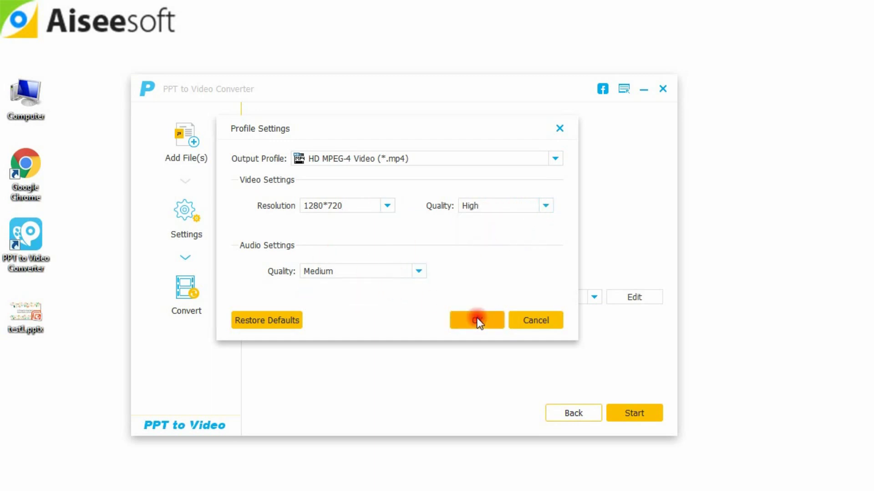
Start the MP4 conversion and advance the slideshow through to its end.
{"action": "left_click", "coordinate": [612, 412]}
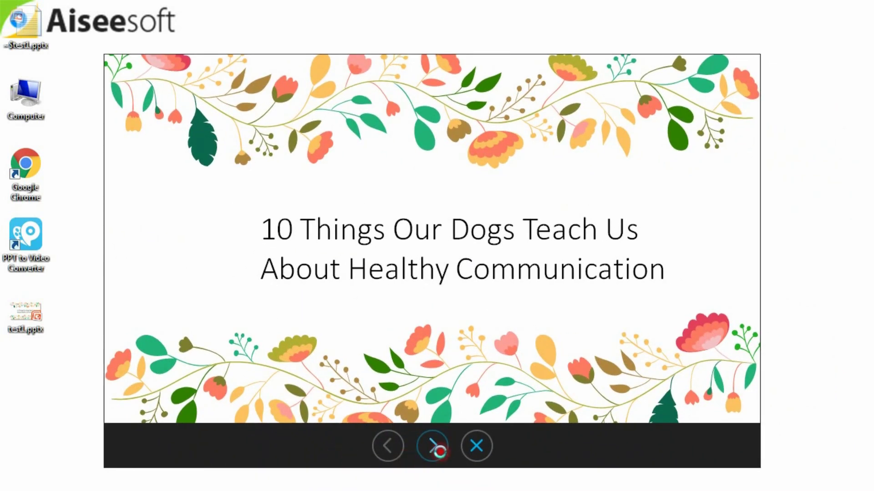
{"action": "left_click", "coordinate": [433, 446]}
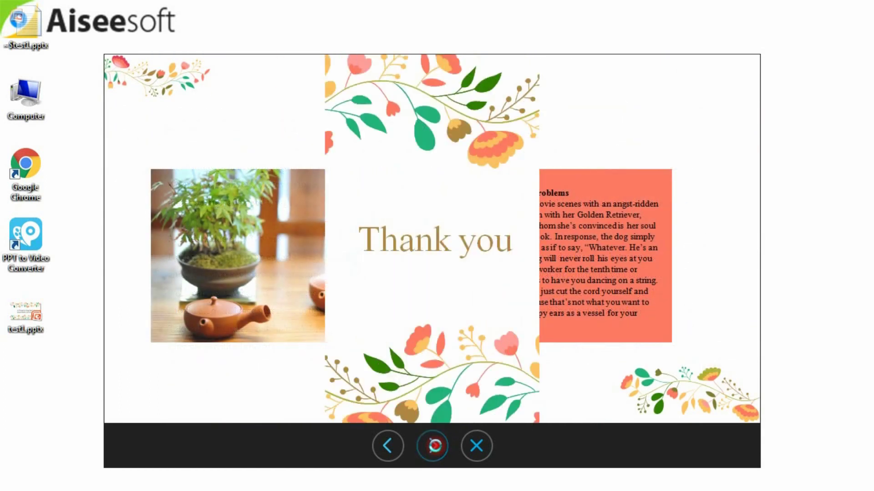
{"action": "left_click", "coordinate": [433, 445]}
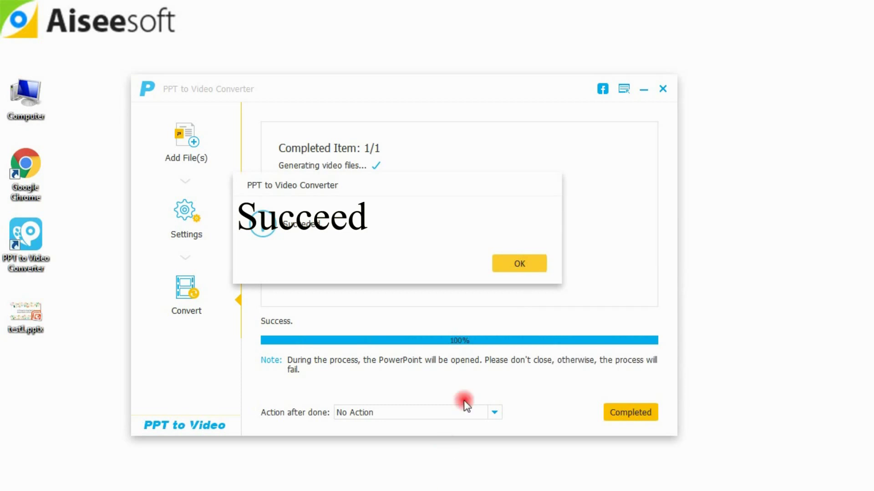
Dismiss the success message, mark the job Completed, and return to the format chooser.
{"action": "left_click", "coordinate": [528, 266]}
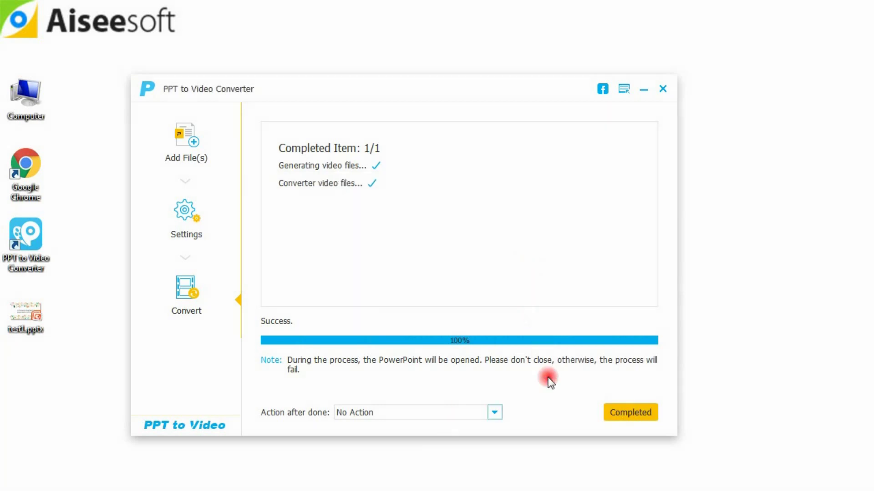
{"action": "left_click", "coordinate": [622, 413]}
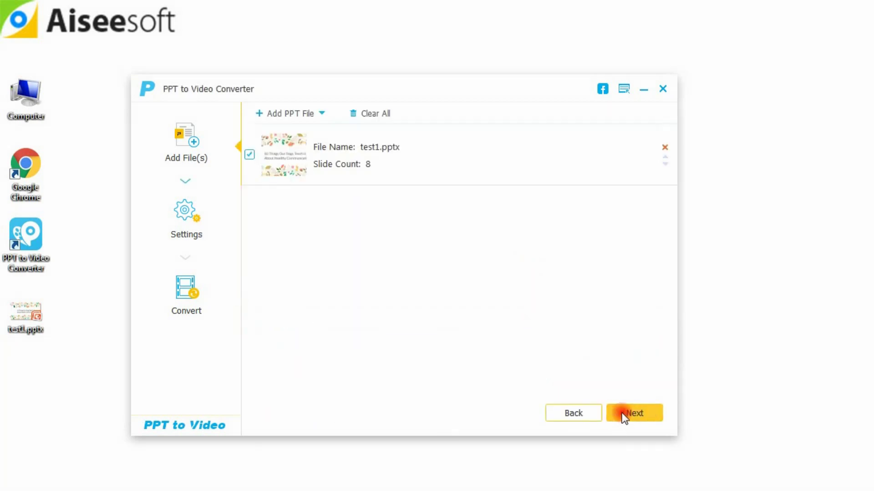
{"action": "left_click", "coordinate": [583, 409]}
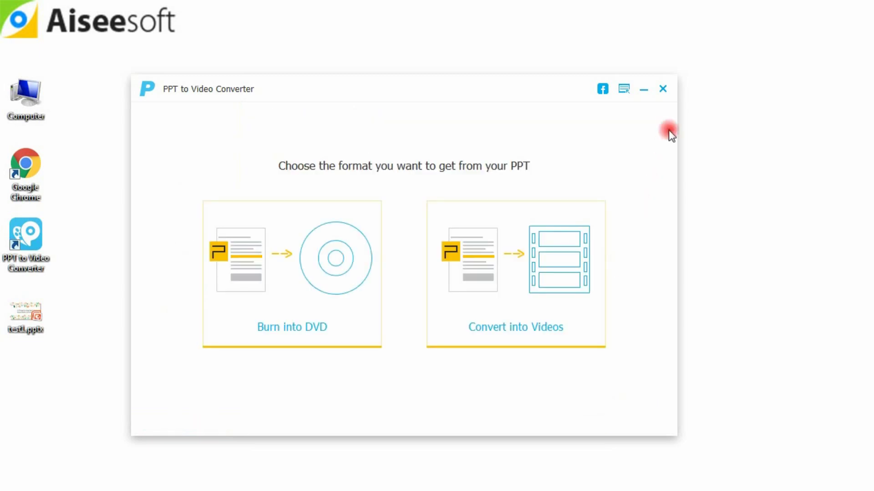